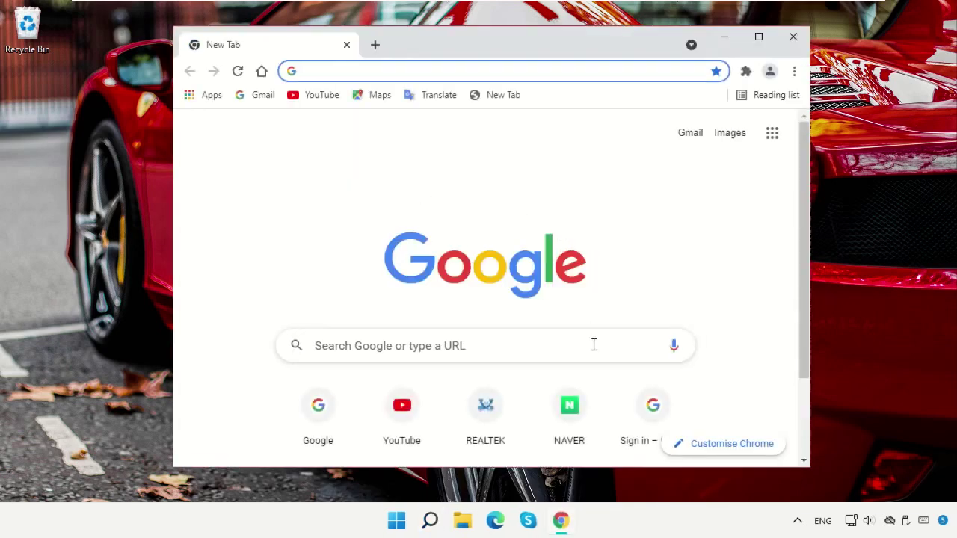
Step: Search Google for "directx end user runtime" and open Microsoft's DirectX End-User Runtime Web Installer page
{"action": "left_click", "coordinate": [591, 342]}
{"action": "type", "text": "directx end user runtime"}
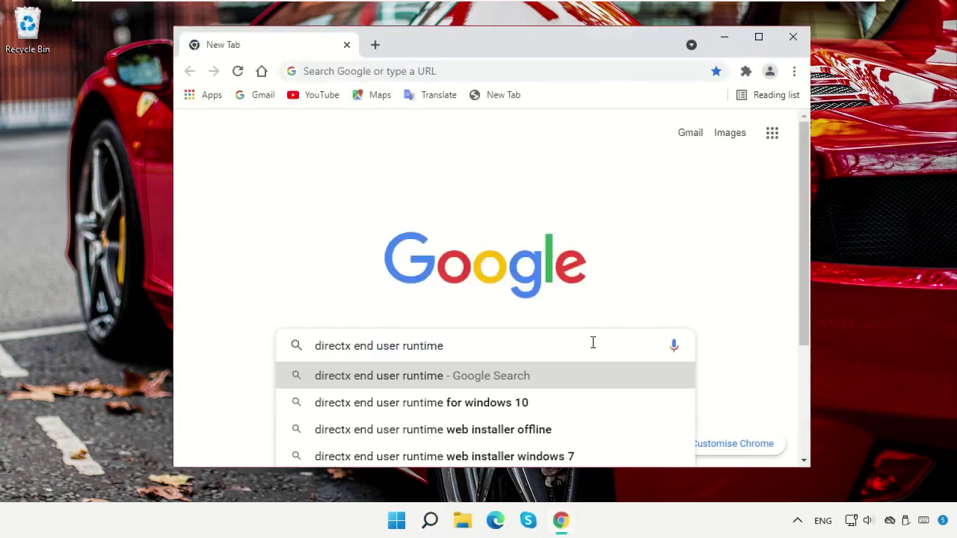
{"action": "left_click", "coordinate": [514, 374]}
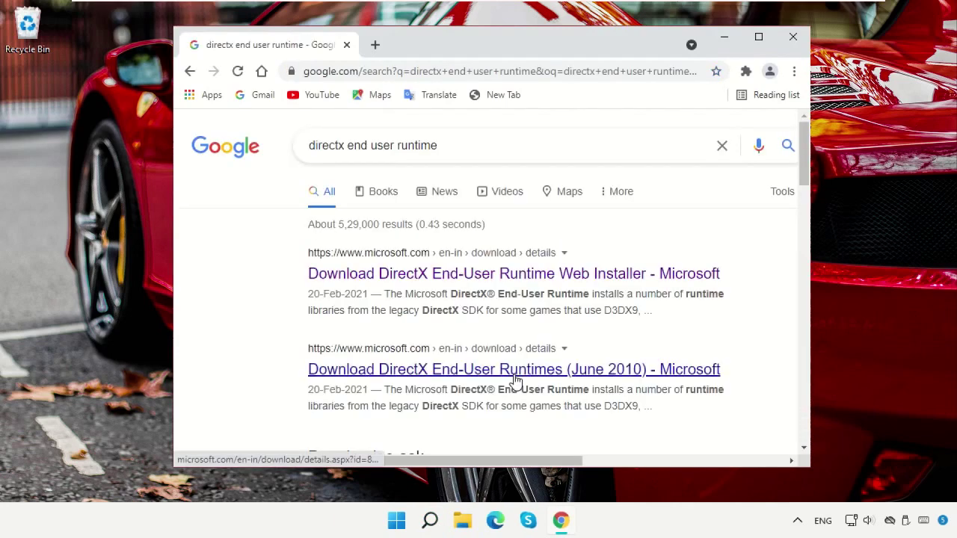
{"action": "left_click", "coordinate": [465, 282]}
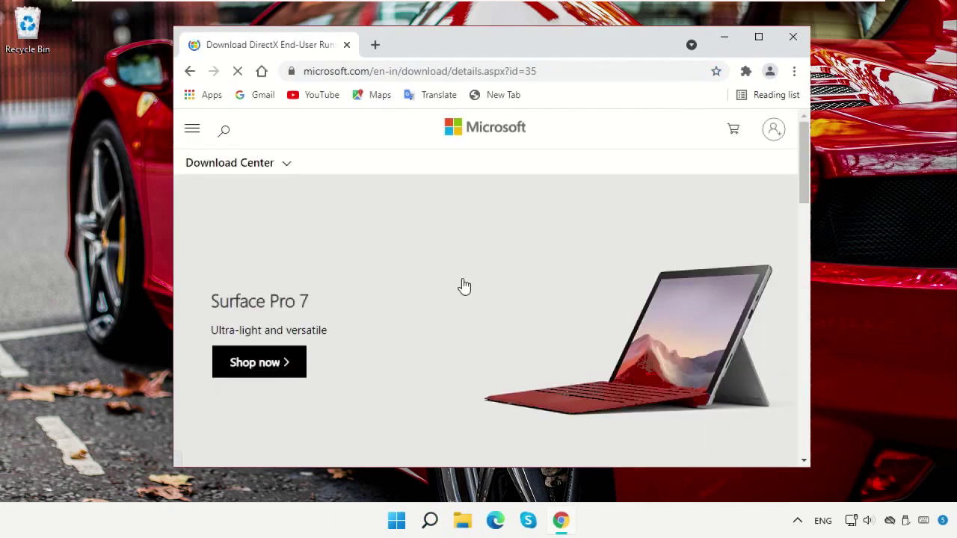
Step: Download the DirectX web installer dxwebsetup.exe and launch it, closing the browser
{"action": "scroll", "coordinate": [465, 284], "scroll_direction": "down", "scroll_amount": 3}
{"action": "scroll", "coordinate": [464, 284], "scroll_direction": "down", "scroll_amount": 2}
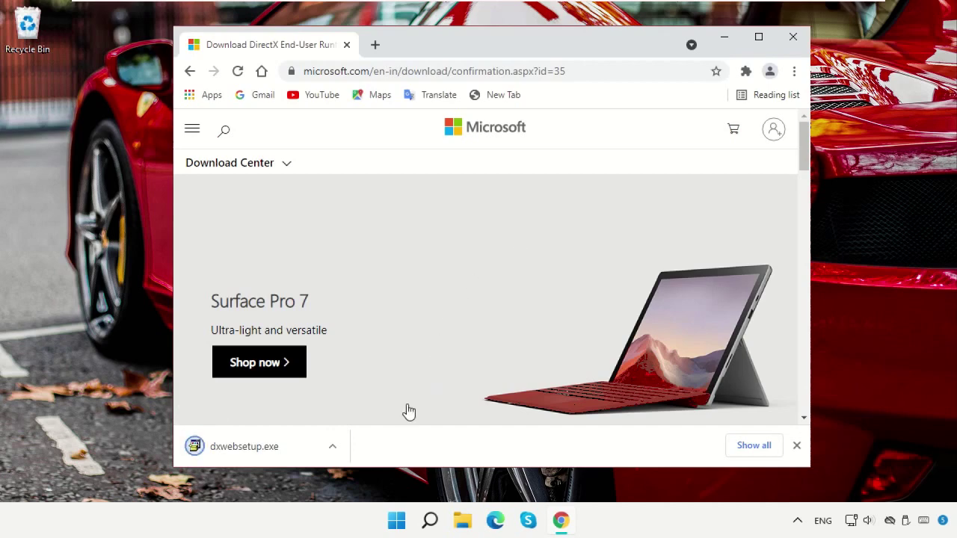
{"action": "left_click", "coordinate": [256, 447]}
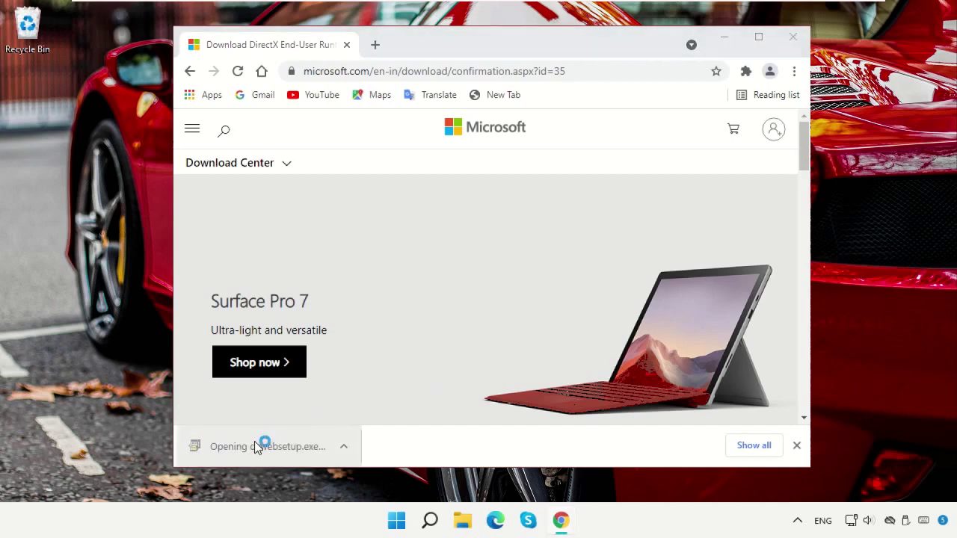
{"action": "left_click", "coordinate": [793, 36]}
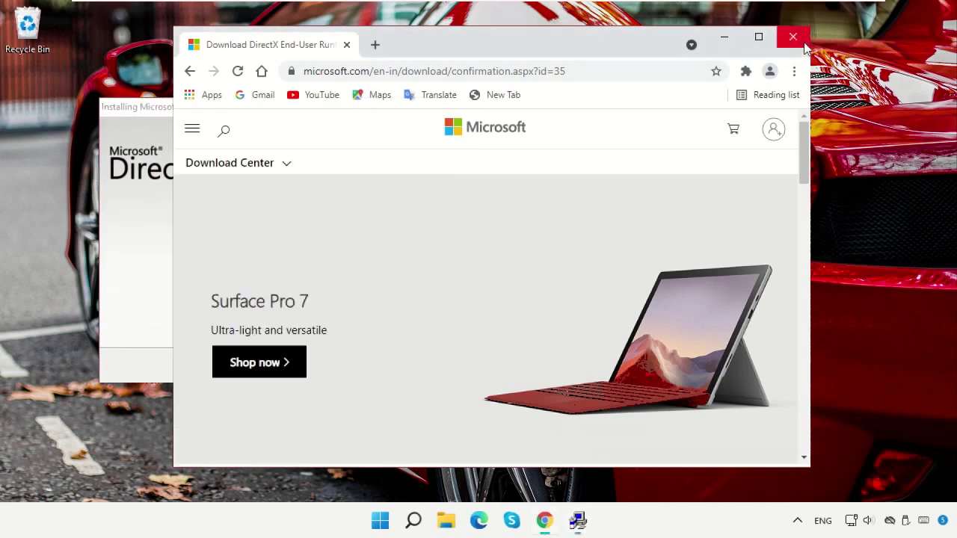
Step: Install the DirectX runtime through the setup wizard, accepting the license agreement and leaving out the Bing Bar
{"action": "left_click_drag", "start_coordinate": [344, 117], "coordinate": [535, 67]}
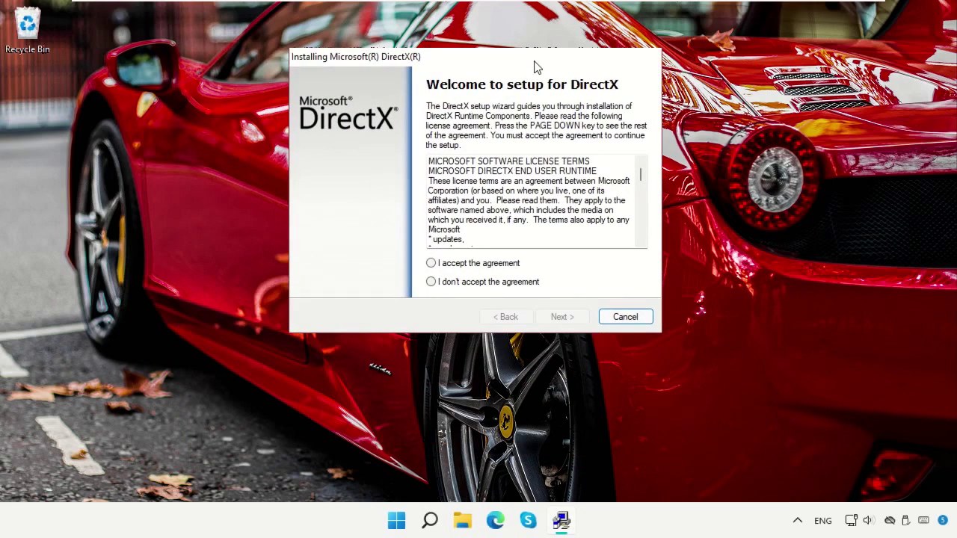
{"action": "left_click", "coordinate": [437, 266]}
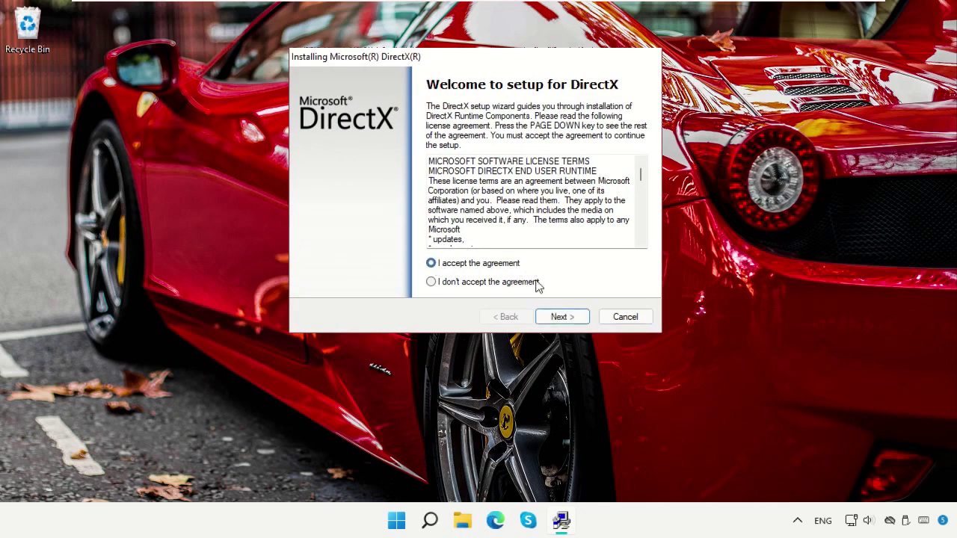
{"action": "left_click", "coordinate": [558, 318]}
{"action": "left_click", "coordinate": [423, 213]}
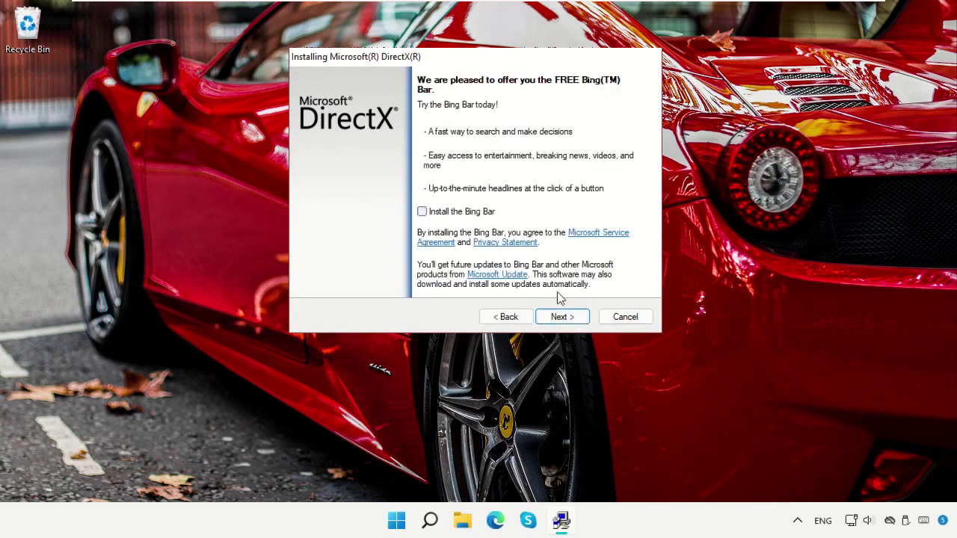
{"action": "left_click", "coordinate": [562, 318]}
{"action": "left_click", "coordinate": [562, 317]}
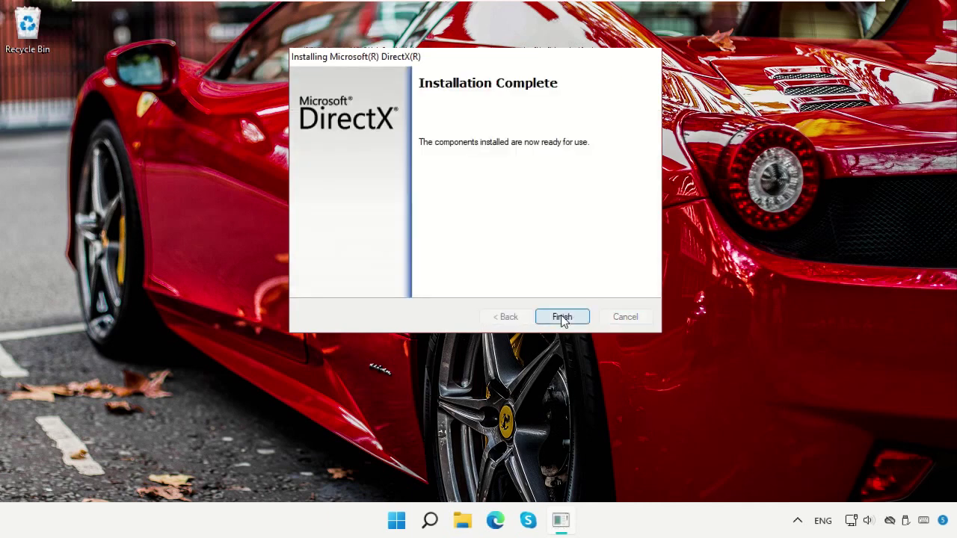
{"action": "left_click", "coordinate": [562, 317]}
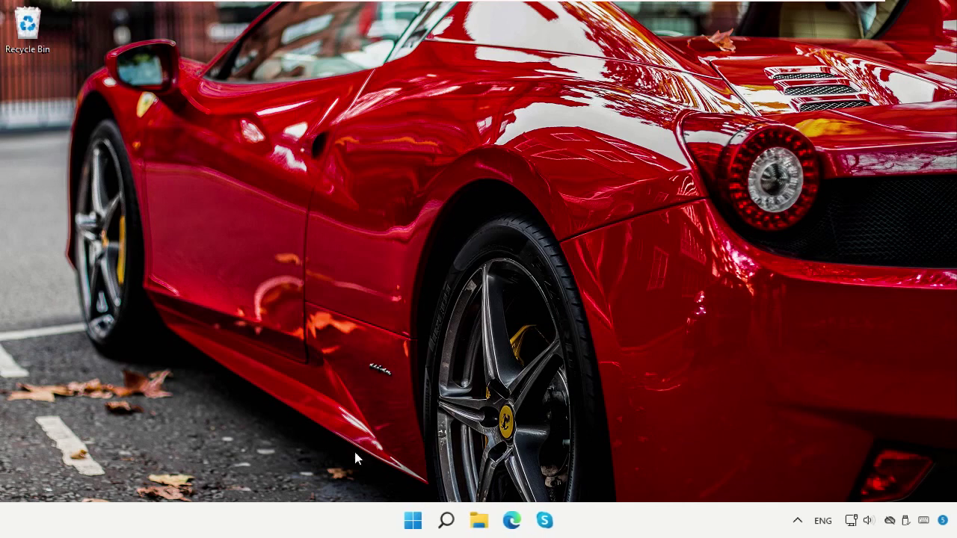
Step: Run the system file scan sfc /scannow in a Command Prompt opened as administrator, and close the window
{"action": "left_click", "coordinate": [446, 521]}
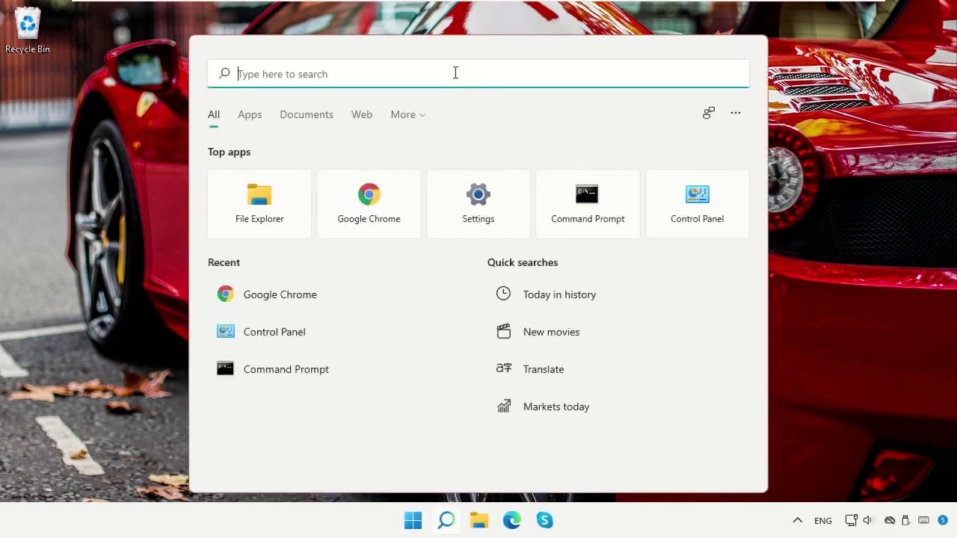
{"action": "type", "text": "cmd"}
{"action": "right_click", "coordinate": [331, 188]}
{"action": "left_click", "coordinate": [376, 203]}
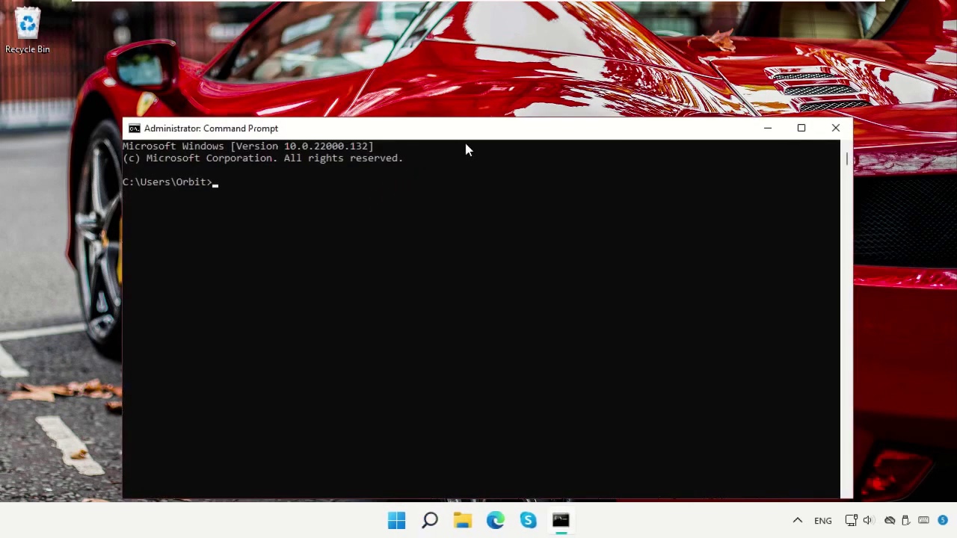
{"action": "left_click_drag", "start_coordinate": [485, 134], "coordinate": [480, 54]}
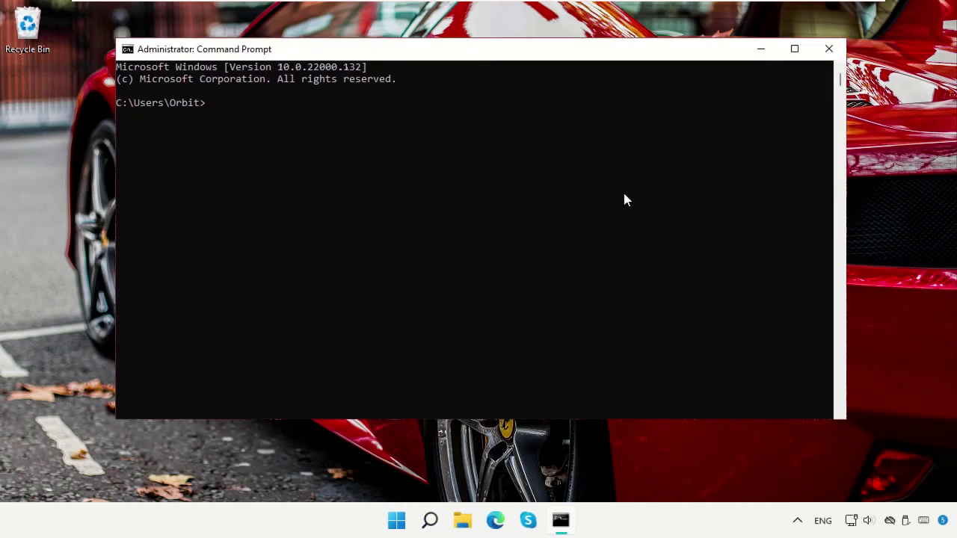
{"action": "type", "text": "sfc /scannow"}
{"action": "key", "text": "Return"}
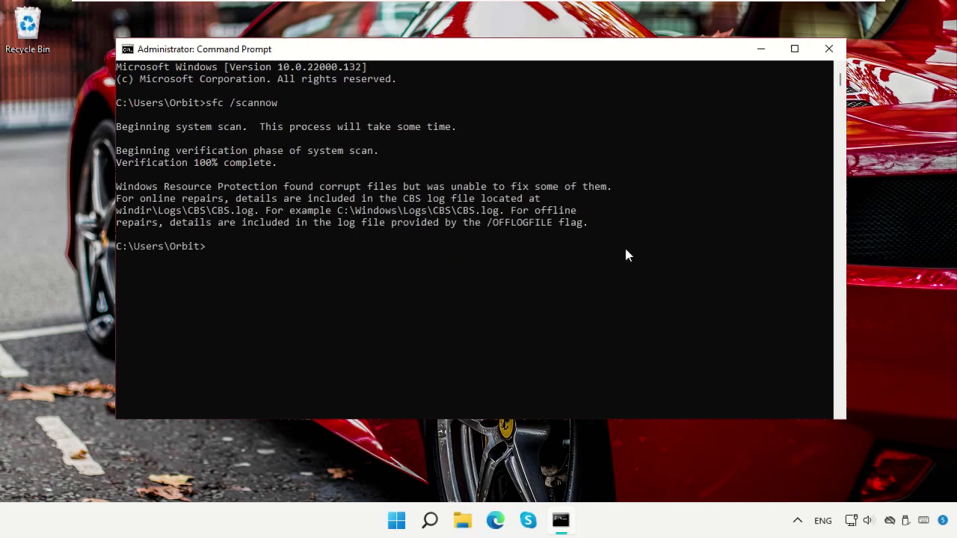
{"action": "left_click", "coordinate": [827, 50]}
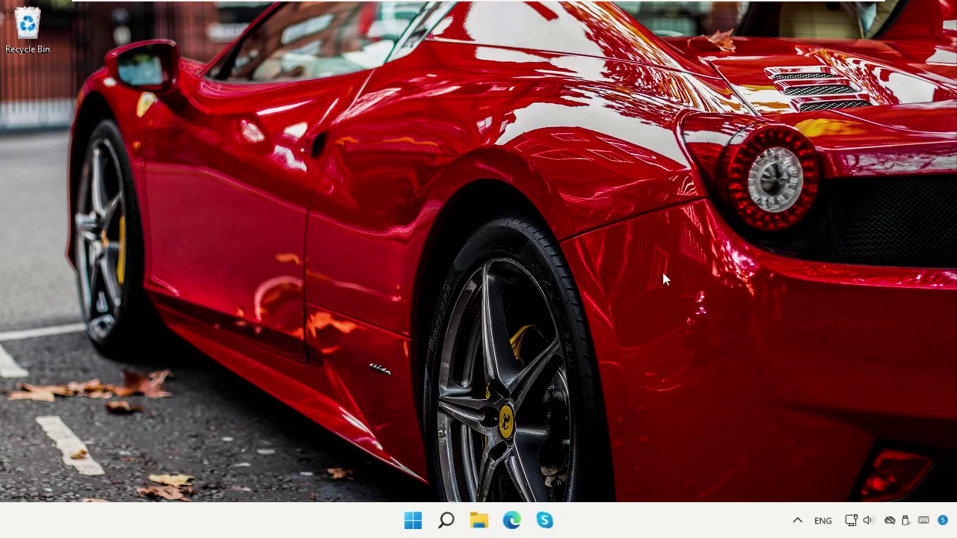
Step: Run DISM /Online /Cleanup-Image /RestoreHealth in a new administrator Command Prompt, and close the window
{"action": "left_click", "coordinate": [445, 522]}
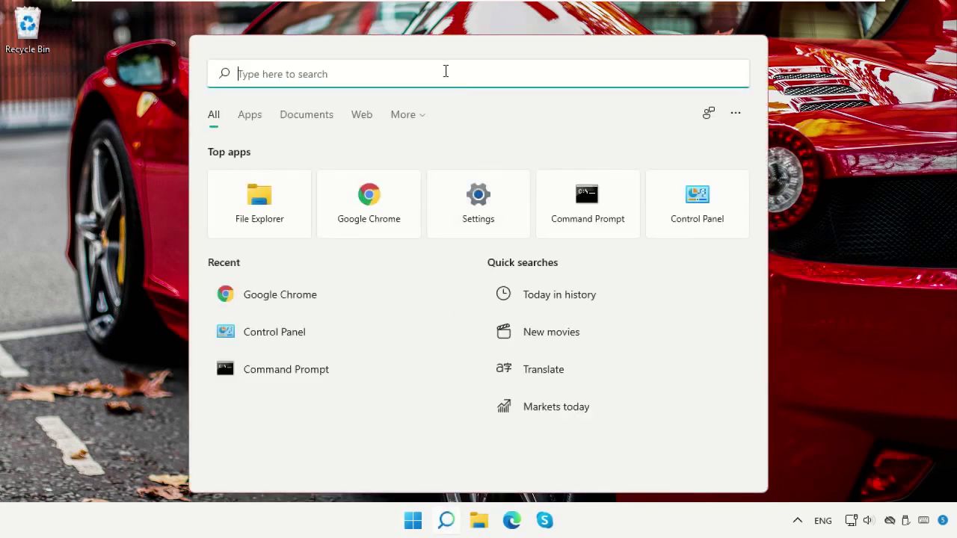
{"action": "type", "text": "cmd"}
{"action": "right_click", "coordinate": [324, 188]}
{"action": "left_click", "coordinate": [356, 203]}
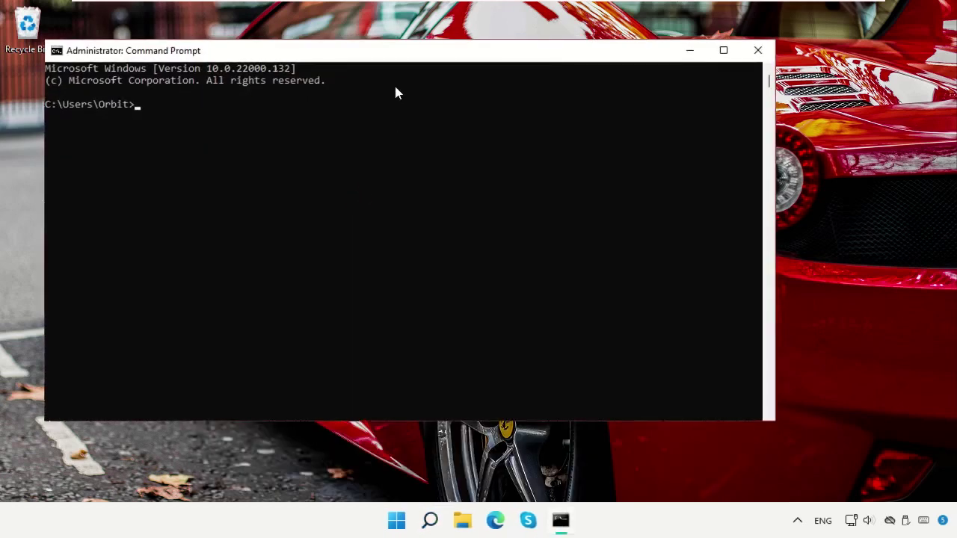
{"action": "left_click_drag", "start_coordinate": [396, 63], "coordinate": [466, 80]}
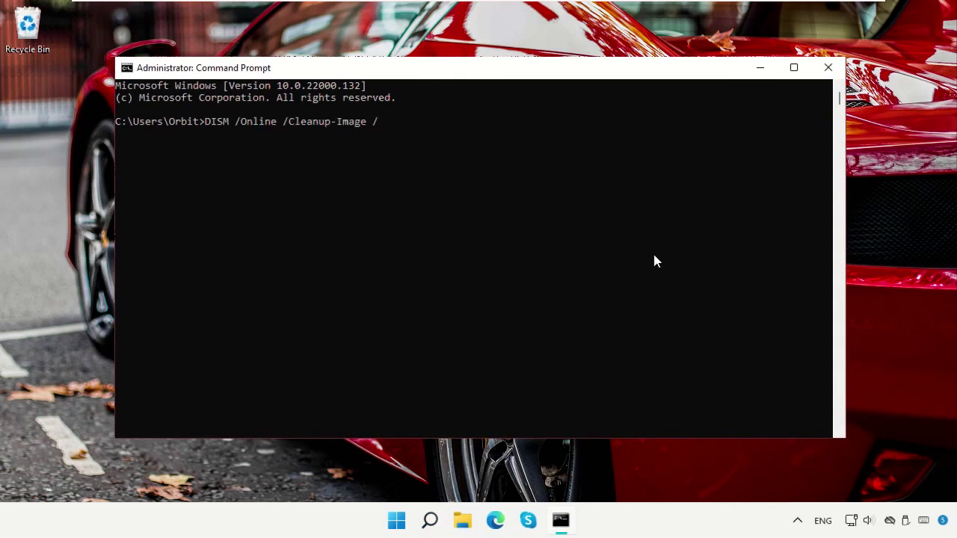
{"action": "key", "text": "Return"}
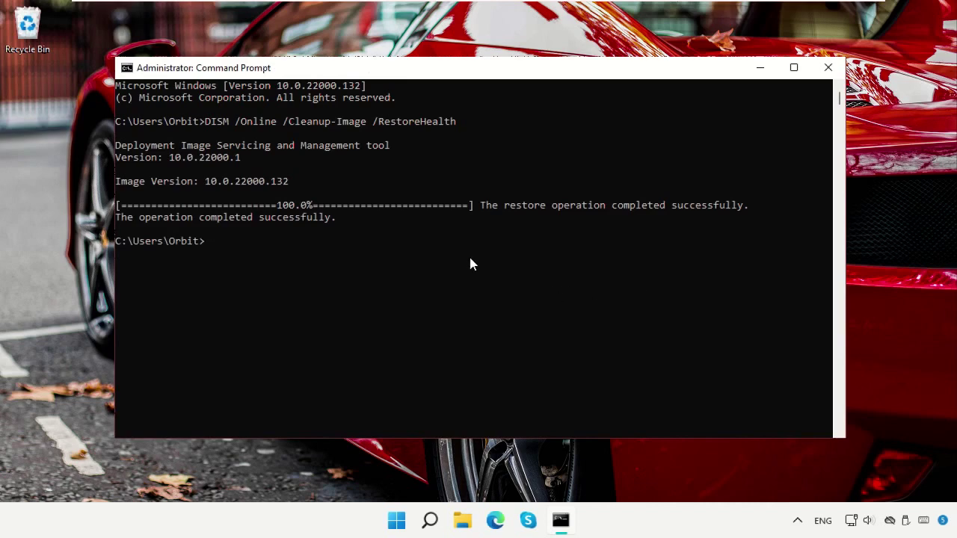
{"action": "left_click", "coordinate": [828, 68]}
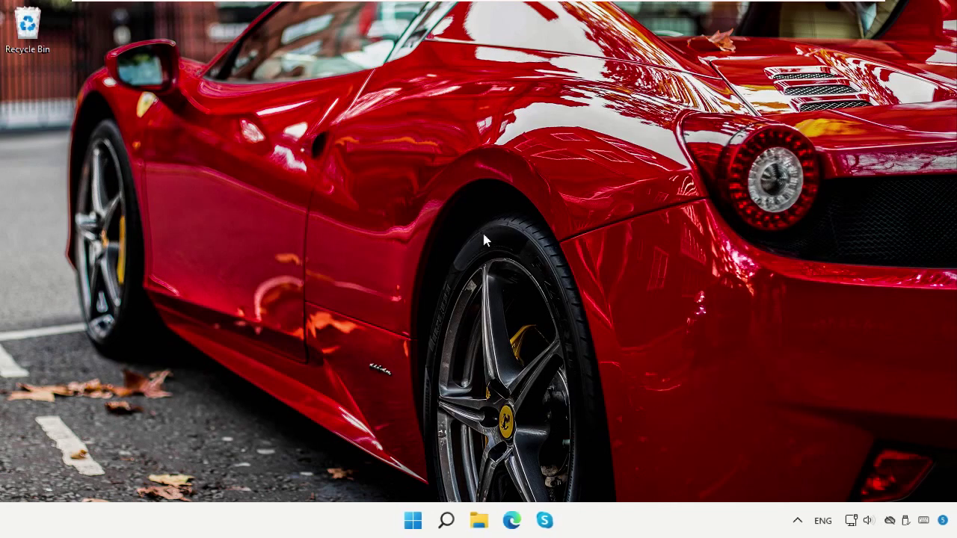
Step: Check the system type of the PC in System Information and close the window
{"action": "left_click", "coordinate": [445, 521]}
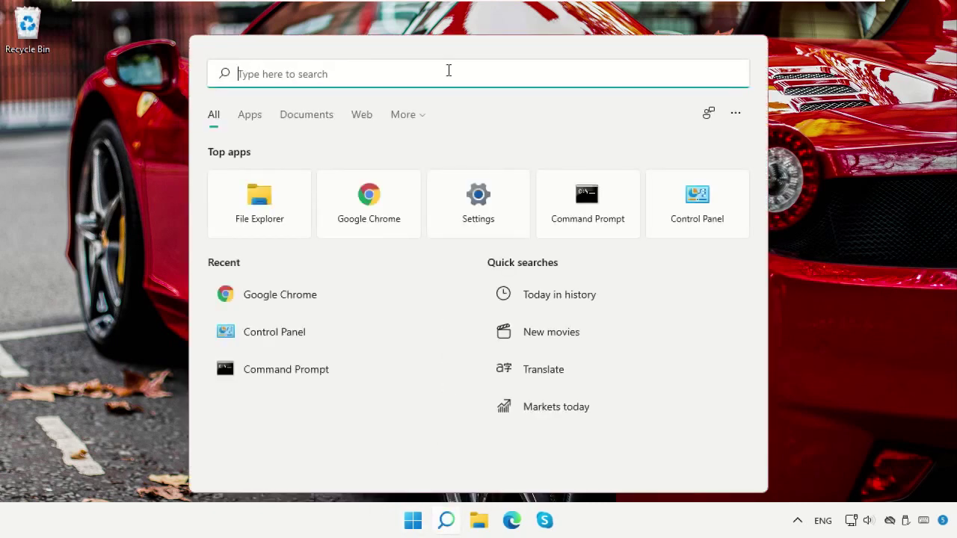
{"action": "type", "text": "System Information"}
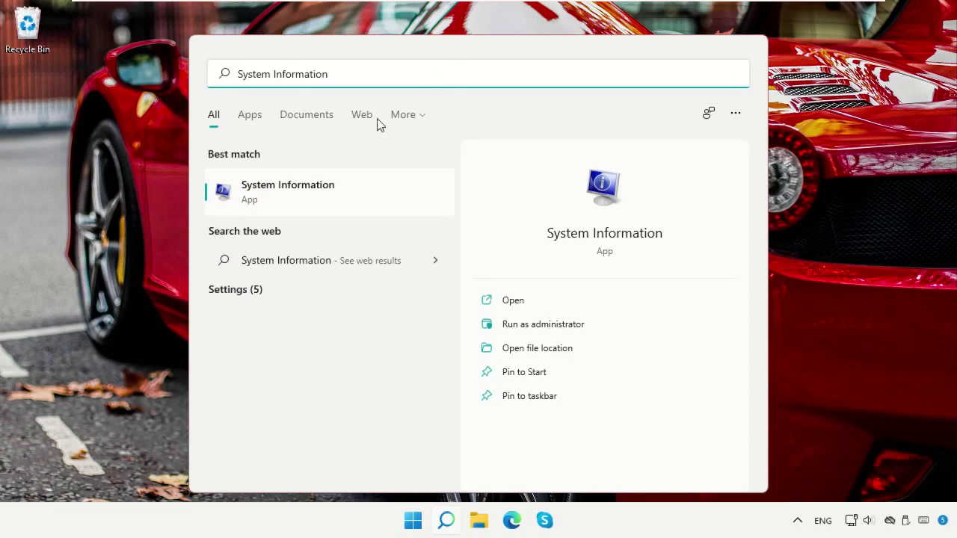
{"action": "left_click", "coordinate": [339, 186]}
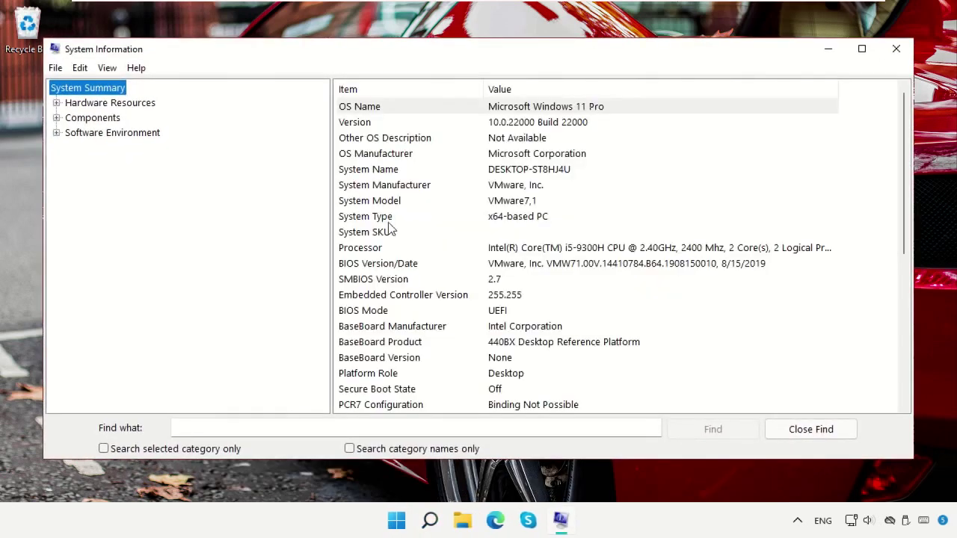
{"action": "left_click", "coordinate": [489, 222]}
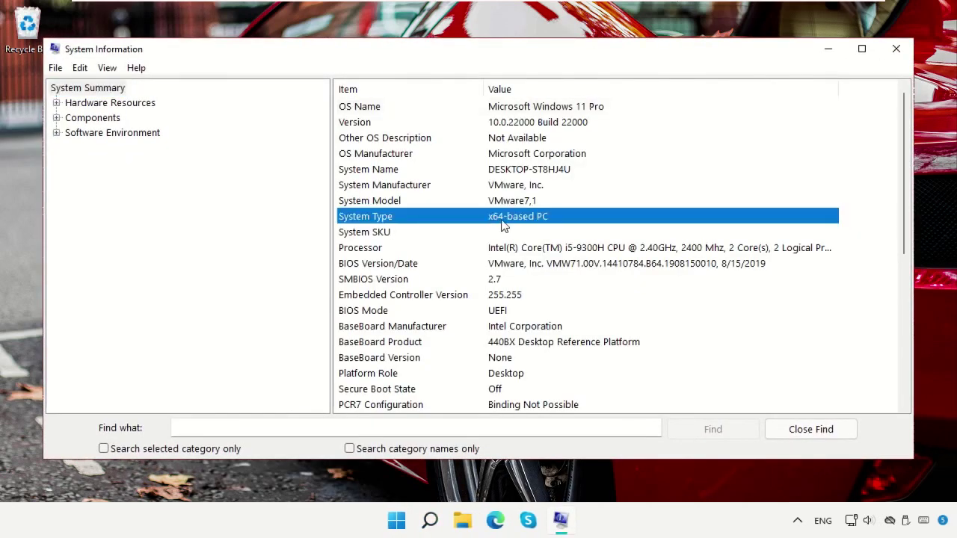
{"action": "left_click", "coordinate": [896, 49]}
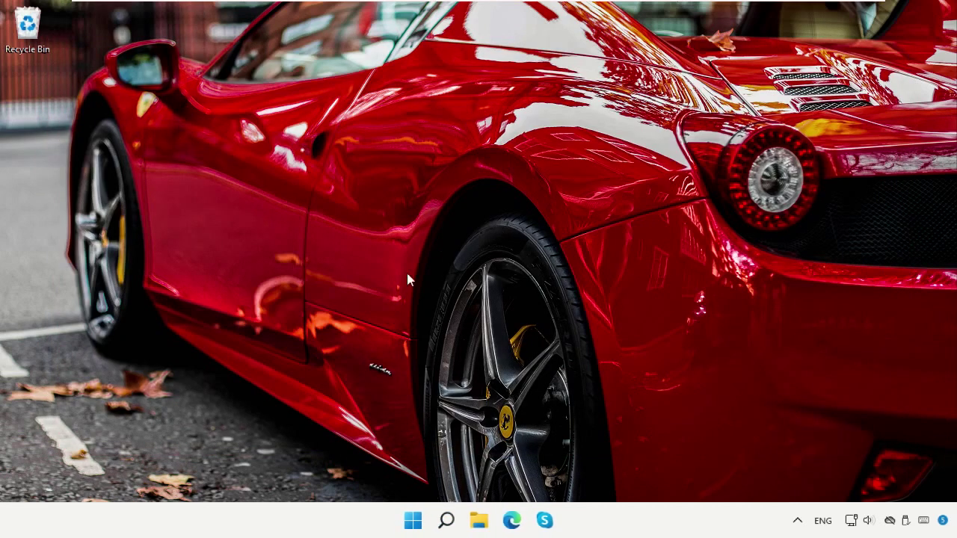
Step: Open Google Chrome, search for msvcp140.dll and open its download page on DLL-files.com
{"action": "left_click", "coordinate": [446, 522]}
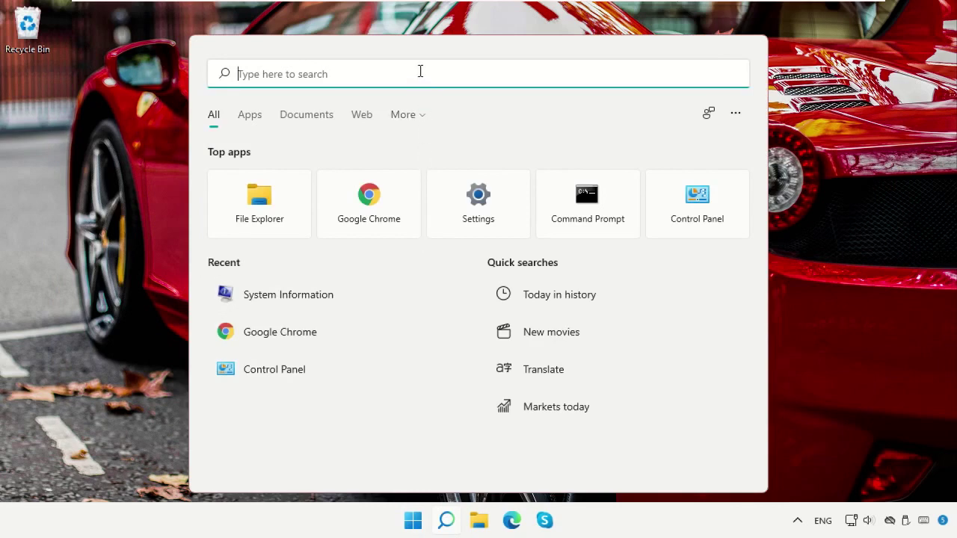
{"action": "type", "text": "Chrome"}
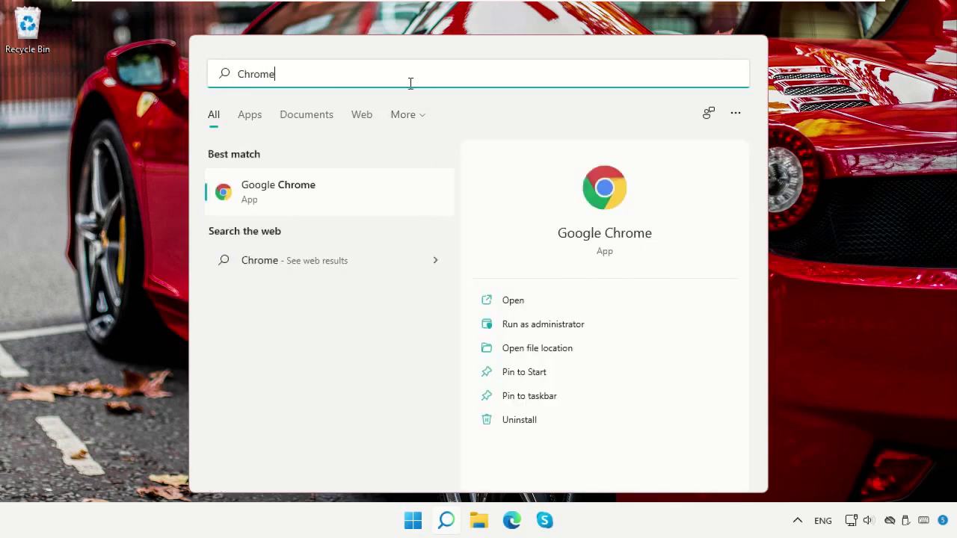
{"action": "left_click", "coordinate": [317, 191]}
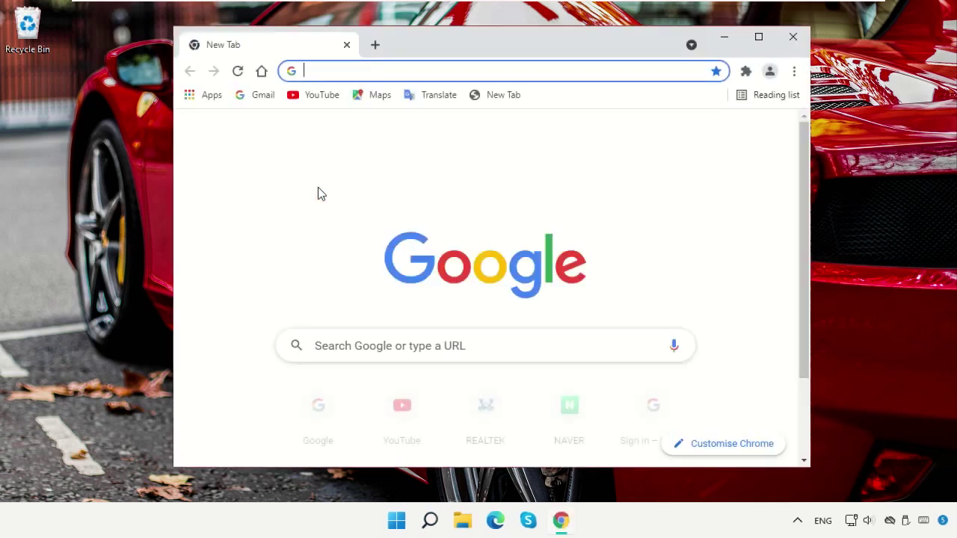
{"action": "left_click", "coordinate": [588, 343]}
{"action": "type", "text": "msvcp140.dll"}
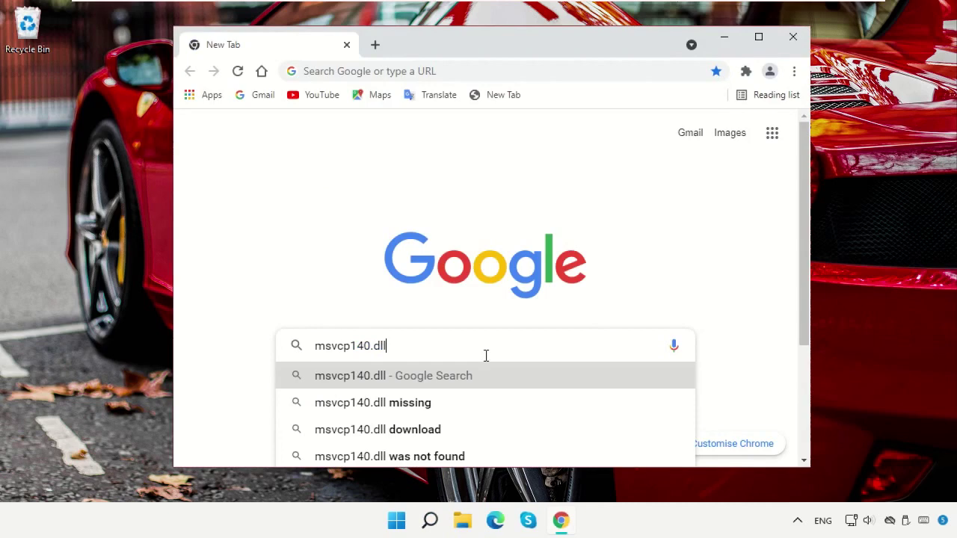
{"action": "left_click", "coordinate": [456, 383]}
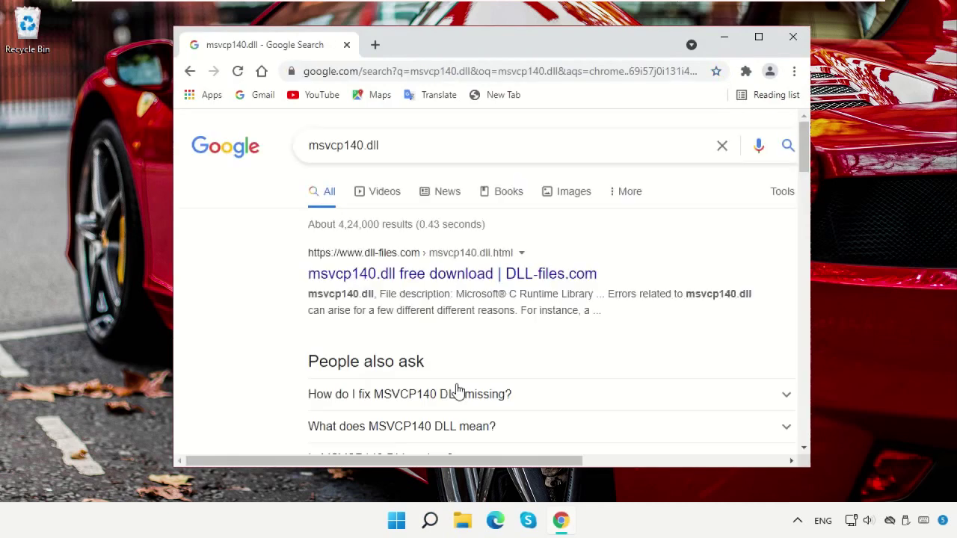
{"action": "left_click", "coordinate": [421, 285]}
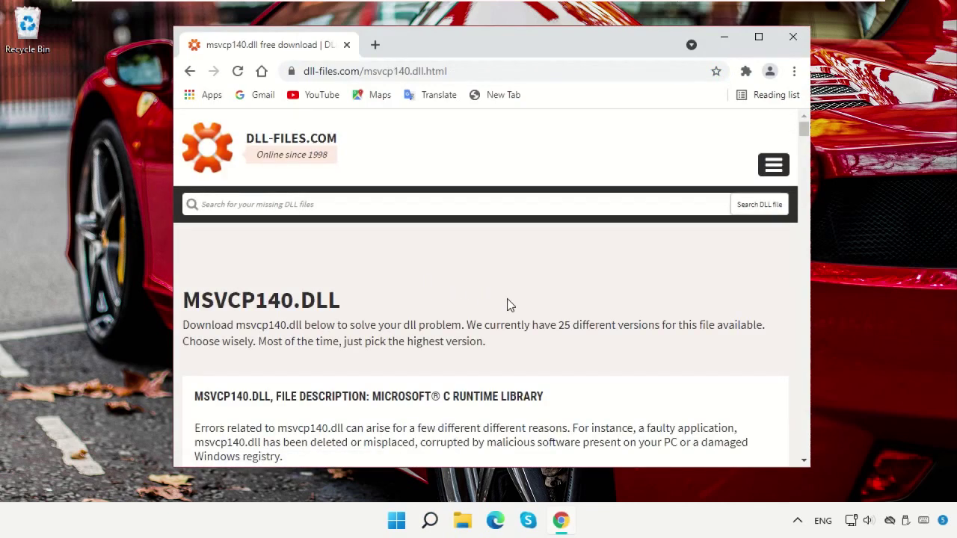
Step: Download the 64-bit msvcp140.dll version 14.26.28804.1 and open the downloaded msvcp140.zip archive
{"action": "scroll", "coordinate": [507, 305], "scroll_direction": "down", "scroll_amount": 15}
{"action": "scroll", "coordinate": [507, 305], "scroll_direction": "down", "scroll_amount": 1}
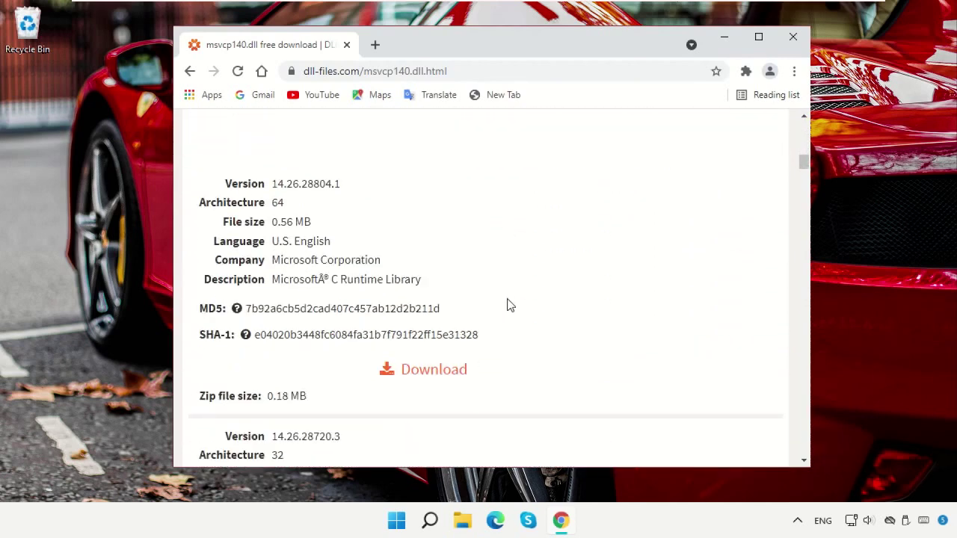
{"action": "left_click", "coordinate": [429, 372]}
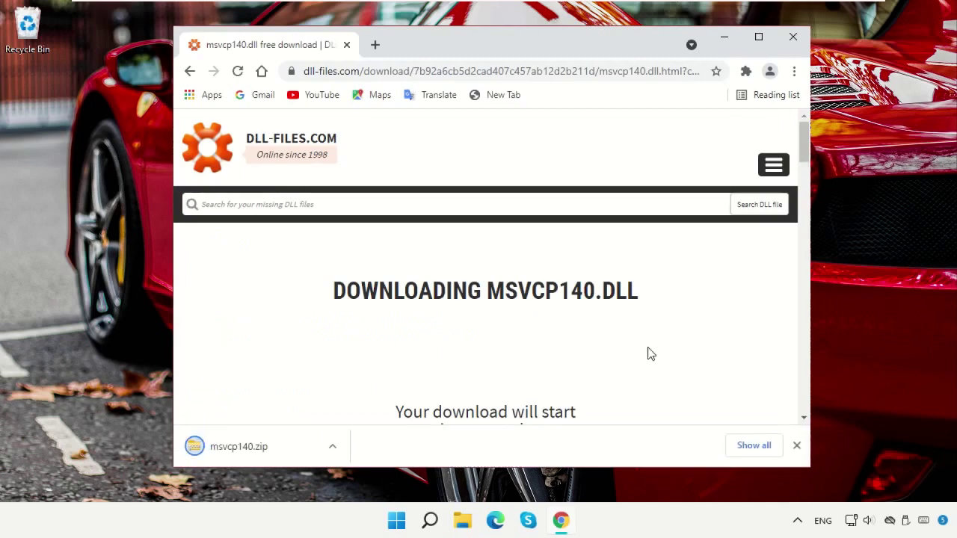
{"action": "left_click", "coordinate": [260, 447]}
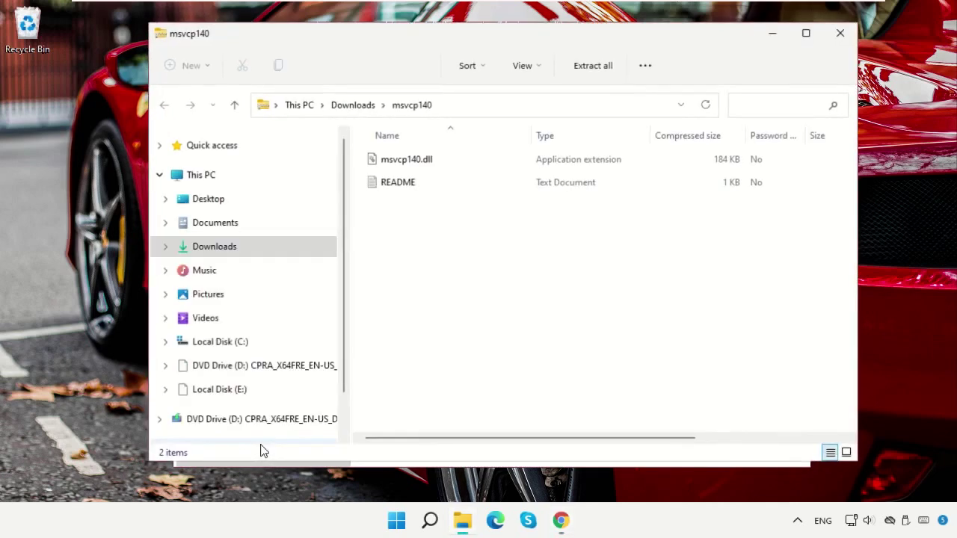
Step: Copy msvcp140.dll from the open msvcp140 archive to the desktop
{"action": "left_click", "coordinate": [430, 163]}
{"action": "left_click_drag", "start_coordinate": [324, 177], "coordinate": [75, 157]}
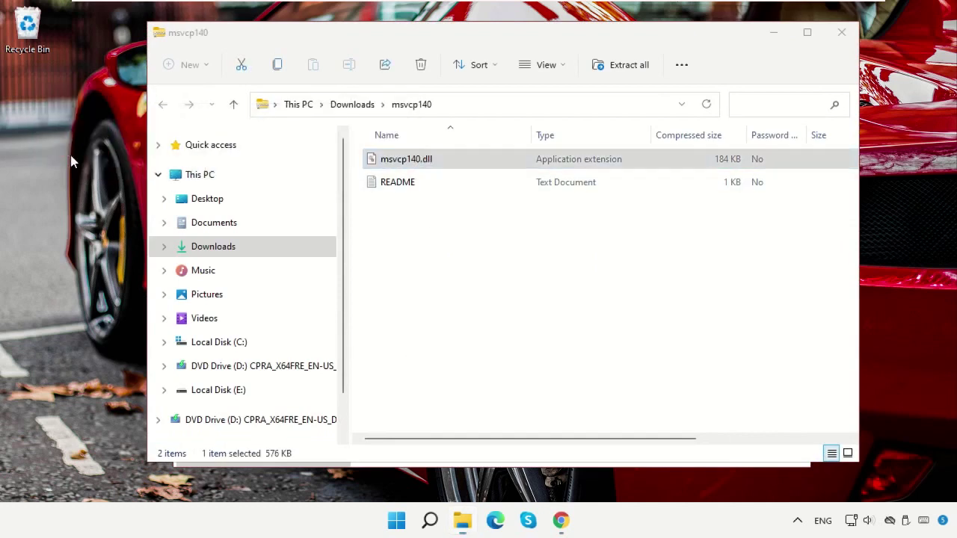
{"action": "left_click", "coordinate": [598, 279]}
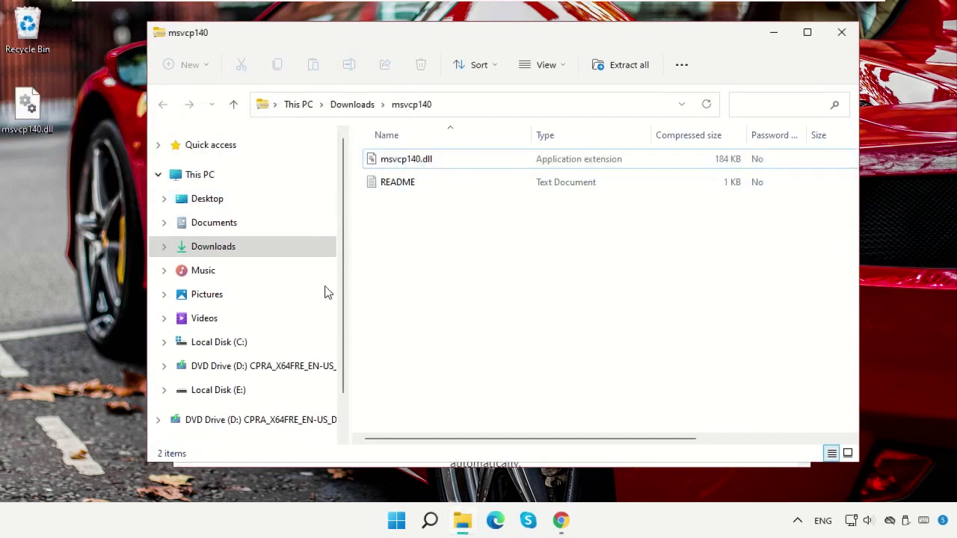
Step: Browse to the System32 folder inside Windows on Local Disk (C:)
{"action": "left_click", "coordinate": [221, 182]}
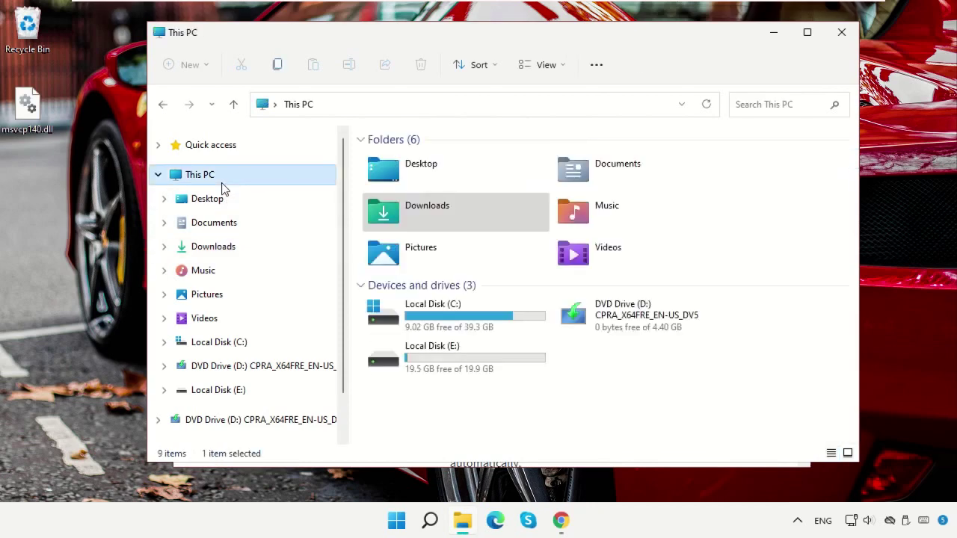
{"action": "double_click", "coordinate": [453, 314]}
{"action": "double_click", "coordinate": [593, 243]}
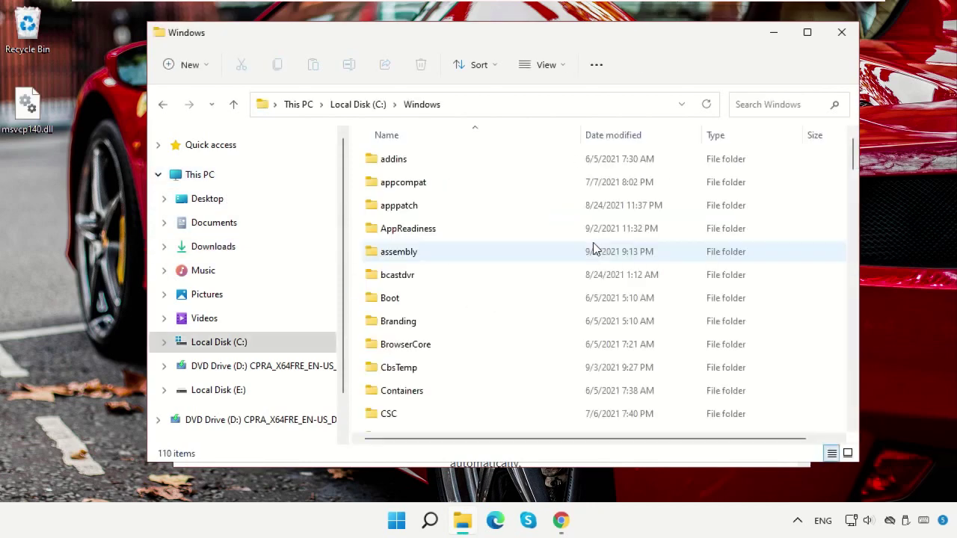
{"action": "scroll", "coordinate": [795, 230], "scroll_direction": "down", "scroll_amount": 7}
{"action": "scroll", "coordinate": [795, 231], "scroll_direction": "down", "scroll_amount": 11}
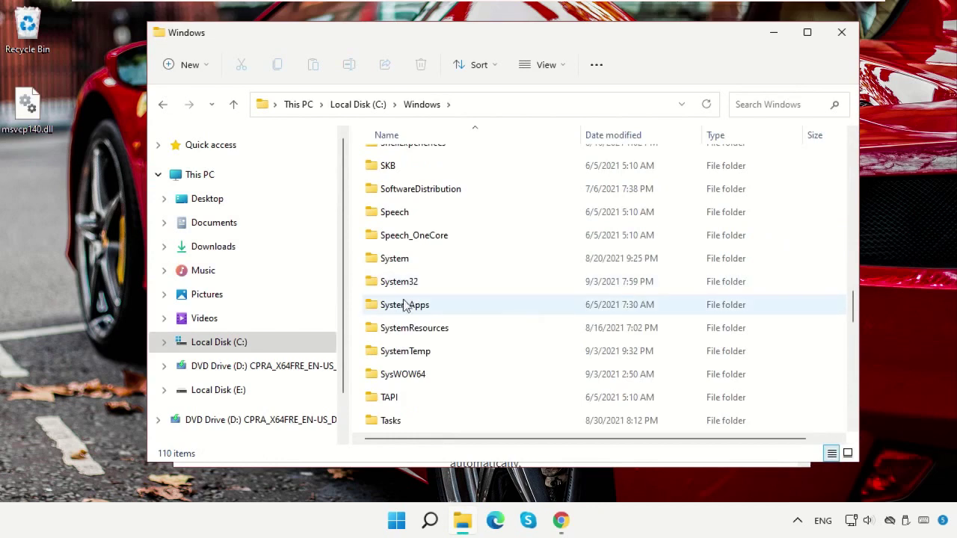
{"action": "double_click", "coordinate": [394, 284]}
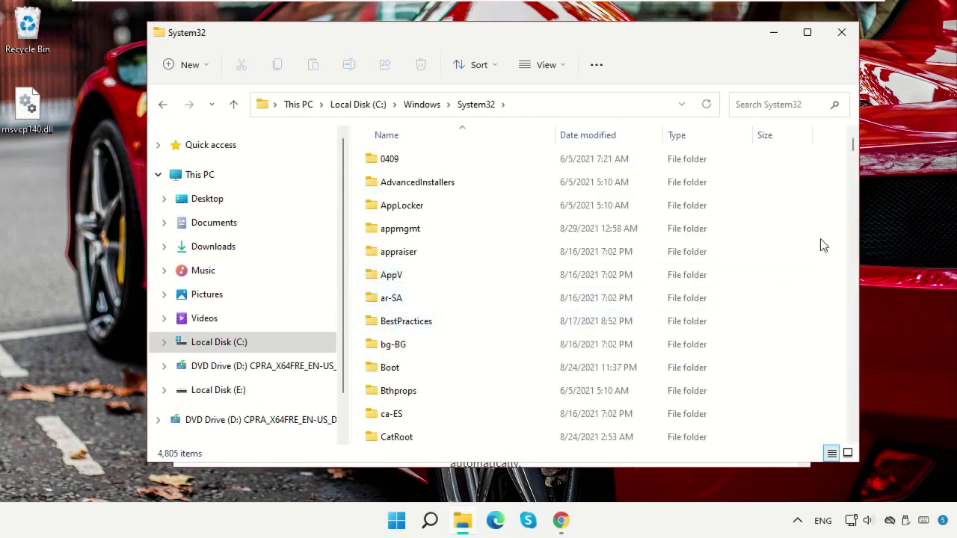
Step: Move msvcp140.dll from the desktop into System32, replacing the existing file, and close the folder and browser windows
{"action": "left_click_drag", "start_coordinate": [29, 107], "coordinate": [833, 252]}
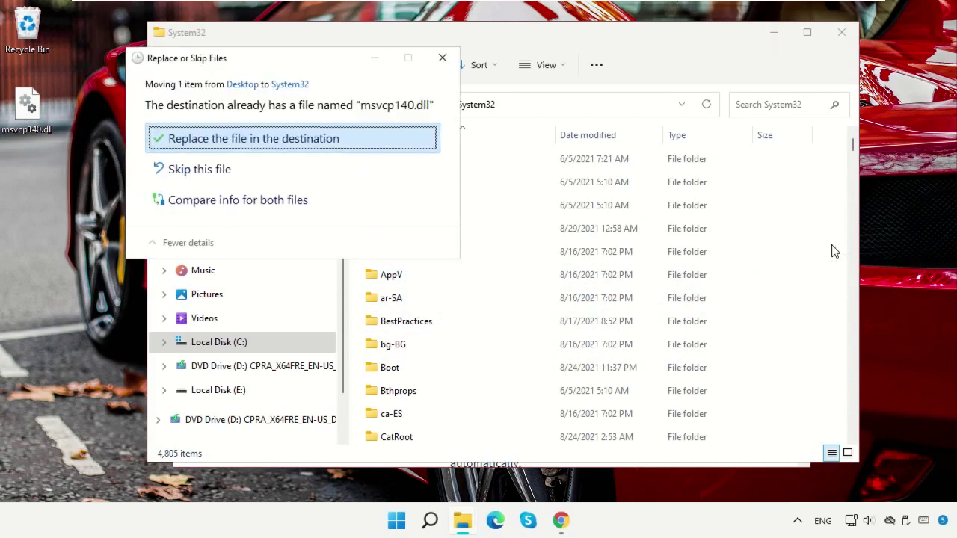
{"action": "left_click", "coordinate": [303, 140]}
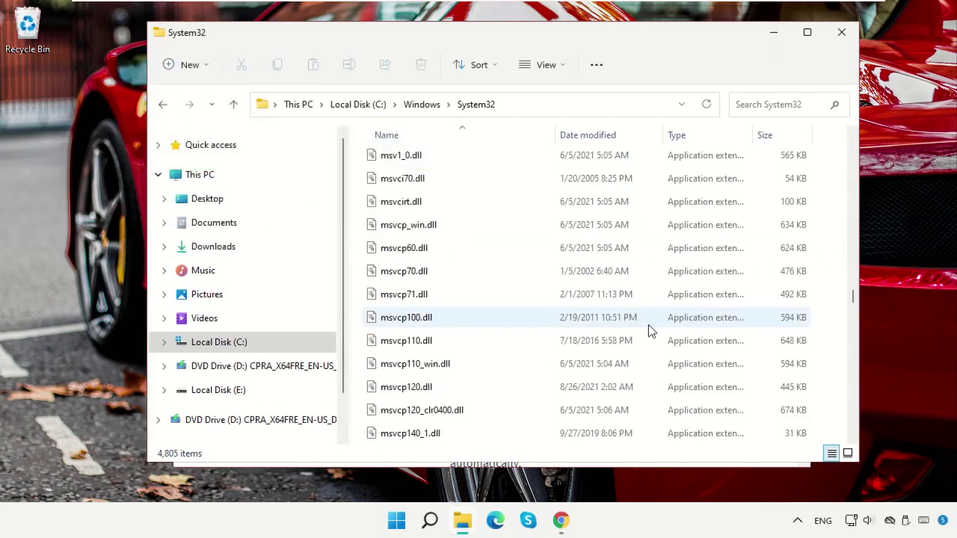
{"action": "left_click", "coordinate": [841, 33]}
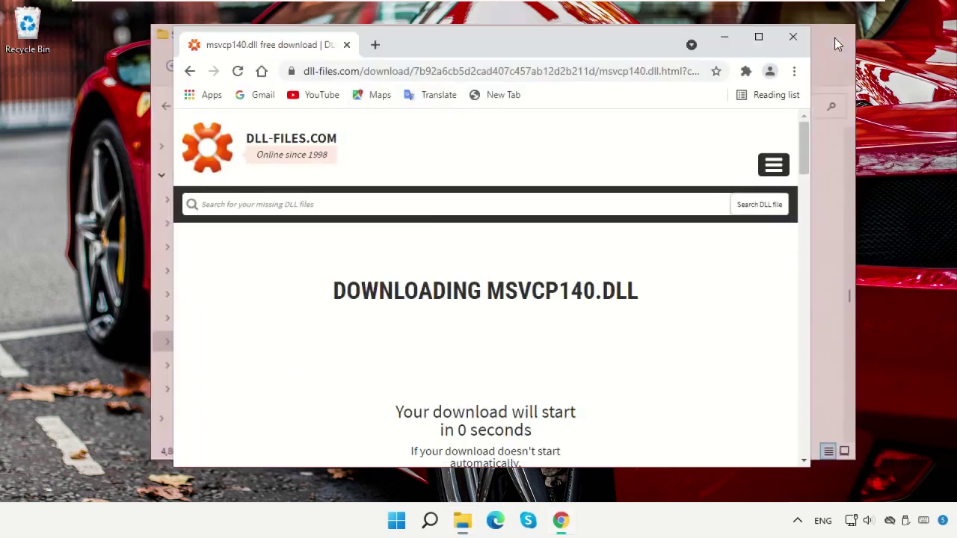
{"action": "left_click", "coordinate": [793, 37]}
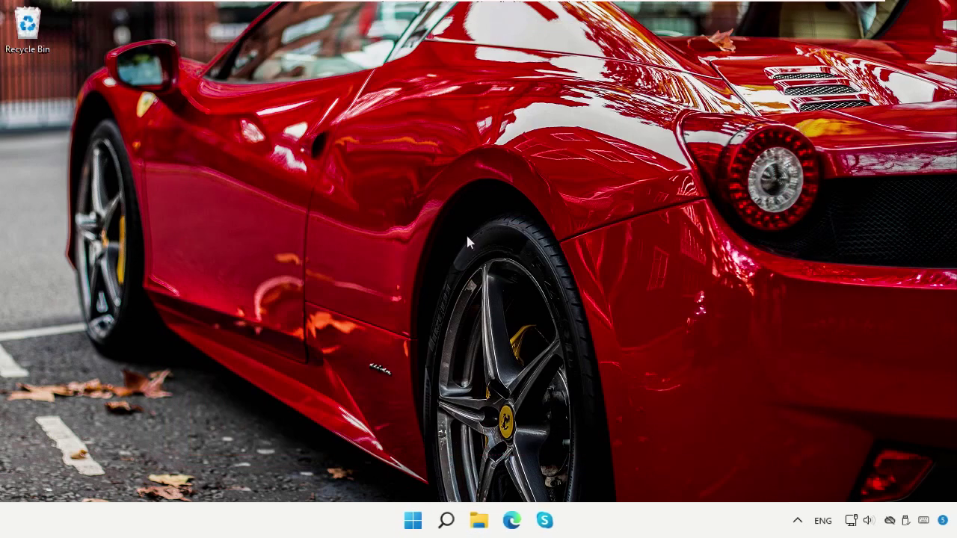
Step: Open Google Chrome, search for visual c++ redistributable for visual studio 2015, and open Microsoft's download page
{"action": "left_click", "coordinate": [445, 520]}
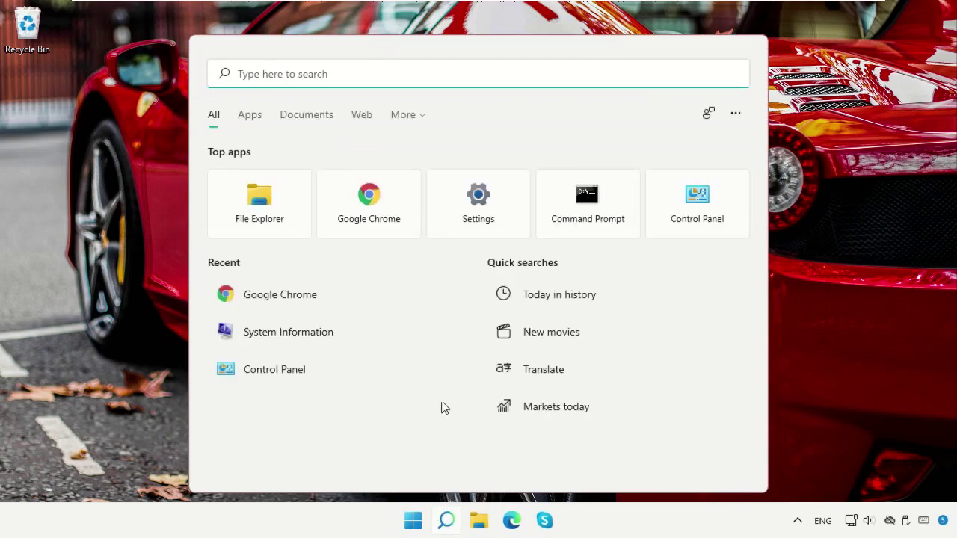
{"action": "left_click", "coordinate": [369, 206]}
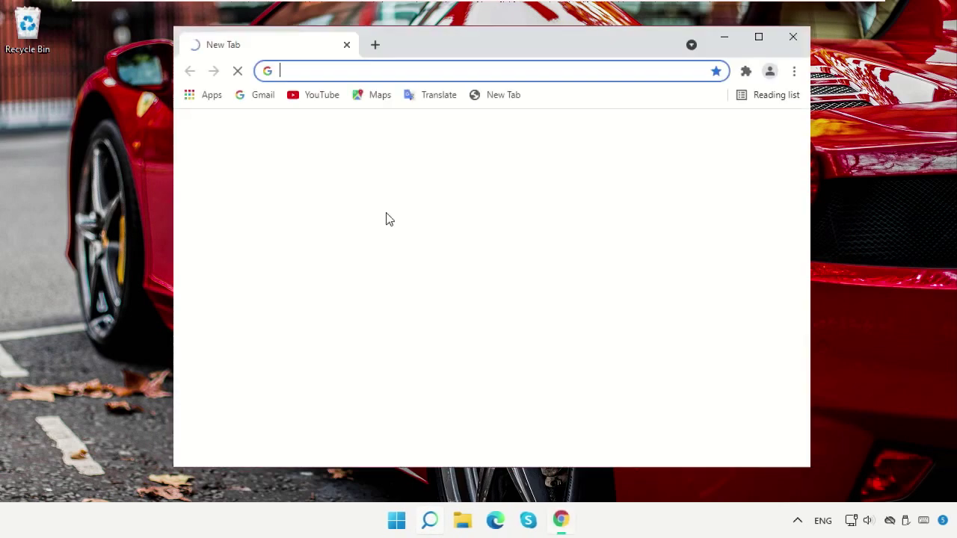
{"action": "left_click", "coordinate": [499, 344]}
{"action": "type", "text": "Vi"}
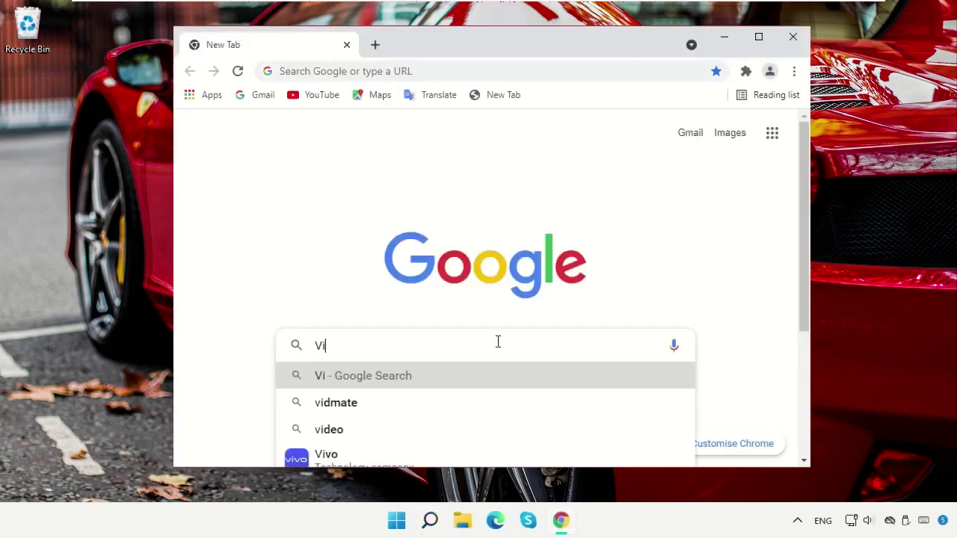
{"action": "type", "text": "sual c++ Redistributa"}
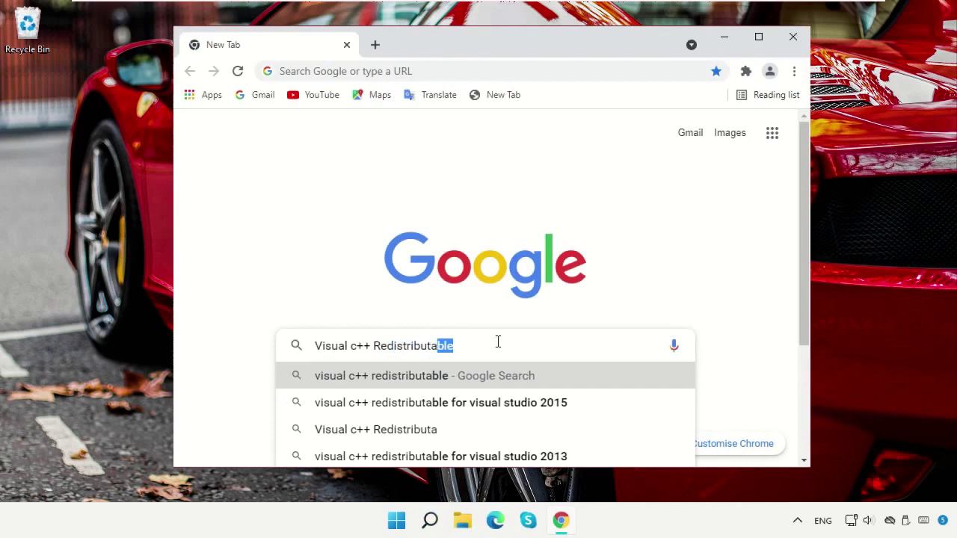
{"action": "type", "text": "ble for visual studio 2015"}
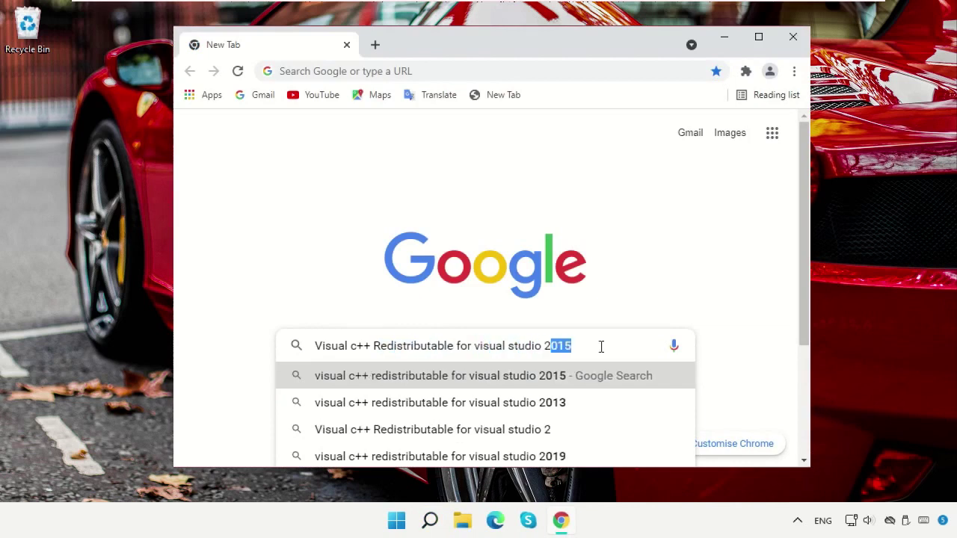
{"action": "left_click", "coordinate": [604, 377]}
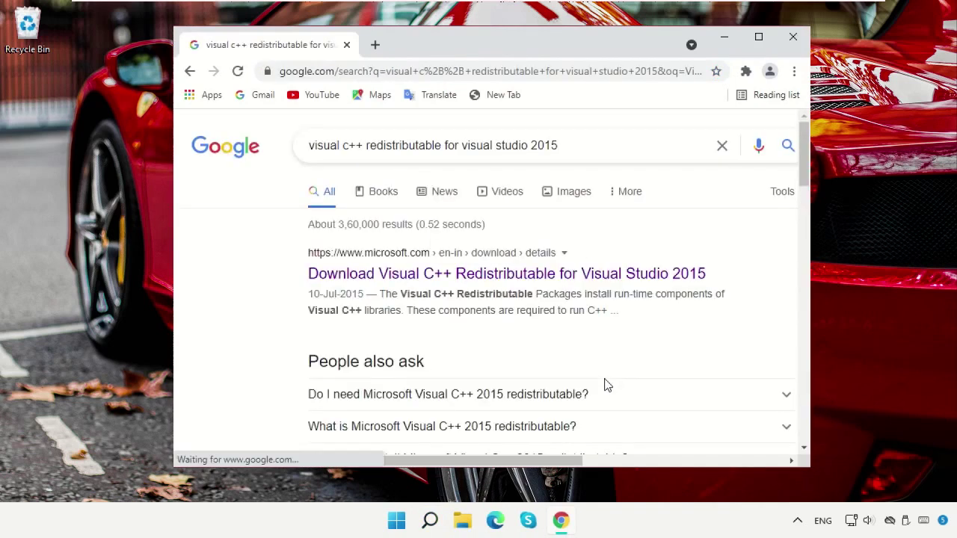
{"action": "left_click", "coordinate": [512, 282]}
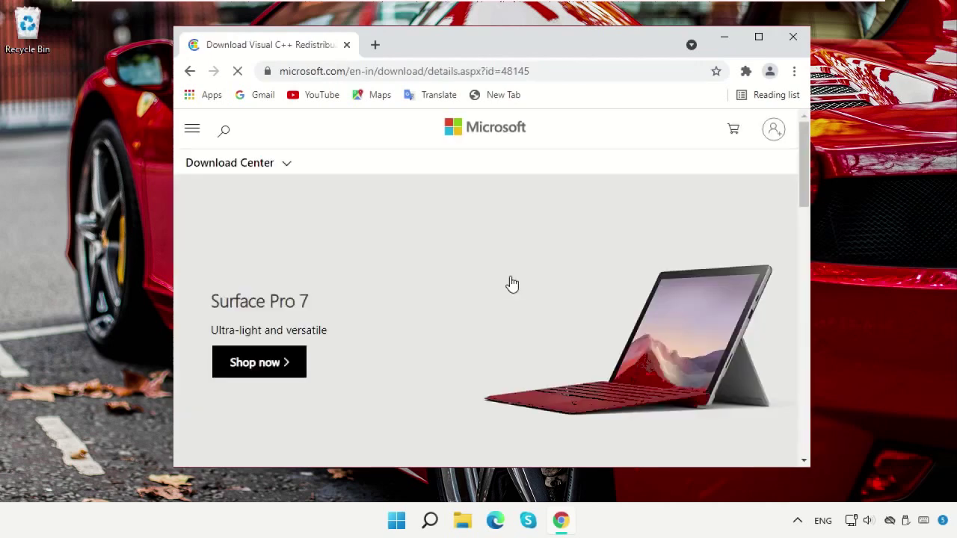
Step: Download the 64-bit installer vc_redist.x64.exe from the Visual C++ Redistributable for Visual Studio 2015 page
{"action": "scroll", "coordinate": [512, 283], "scroll_direction": "down", "scroll_amount": 5}
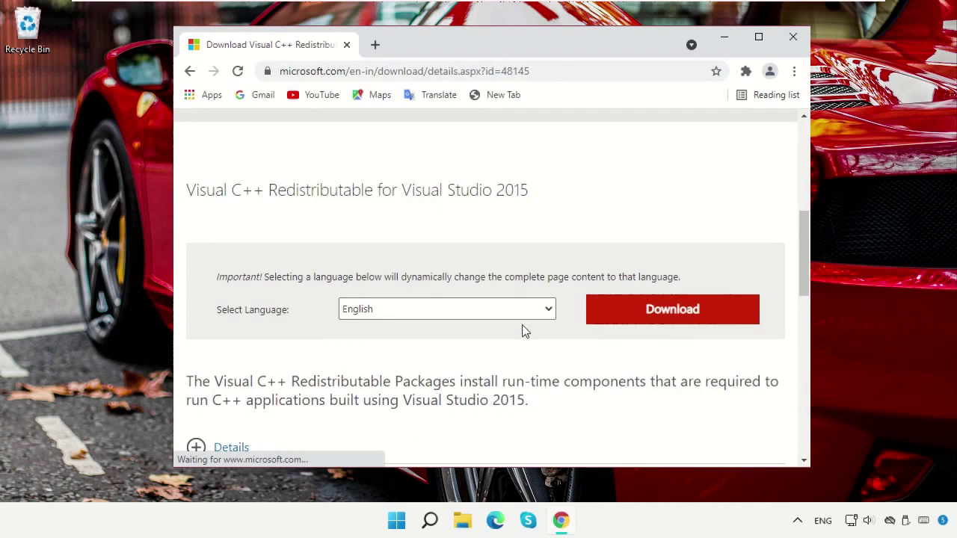
{"action": "scroll", "coordinate": [524, 330], "scroll_direction": "down", "scroll_amount": 1}
{"action": "left_click", "coordinate": [638, 245]}
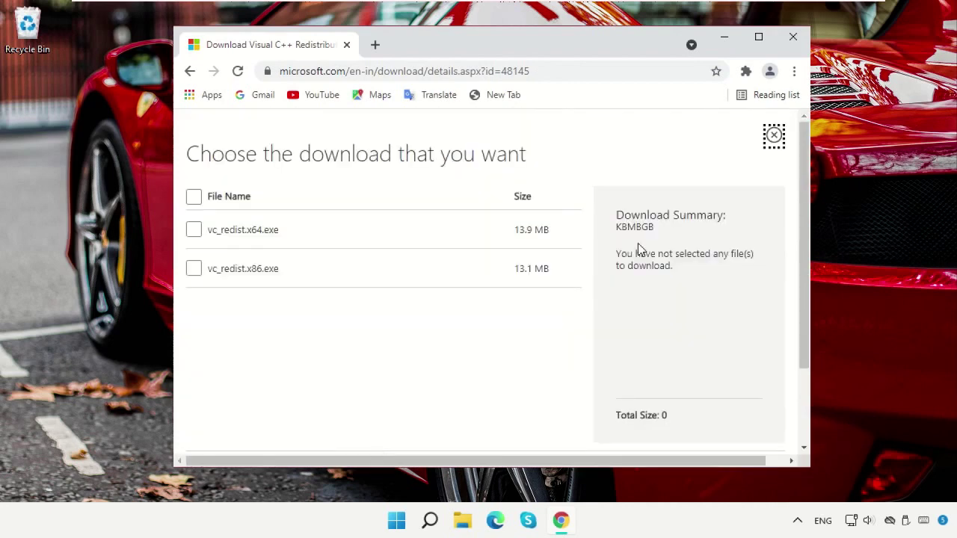
{"action": "left_click", "coordinate": [194, 230]}
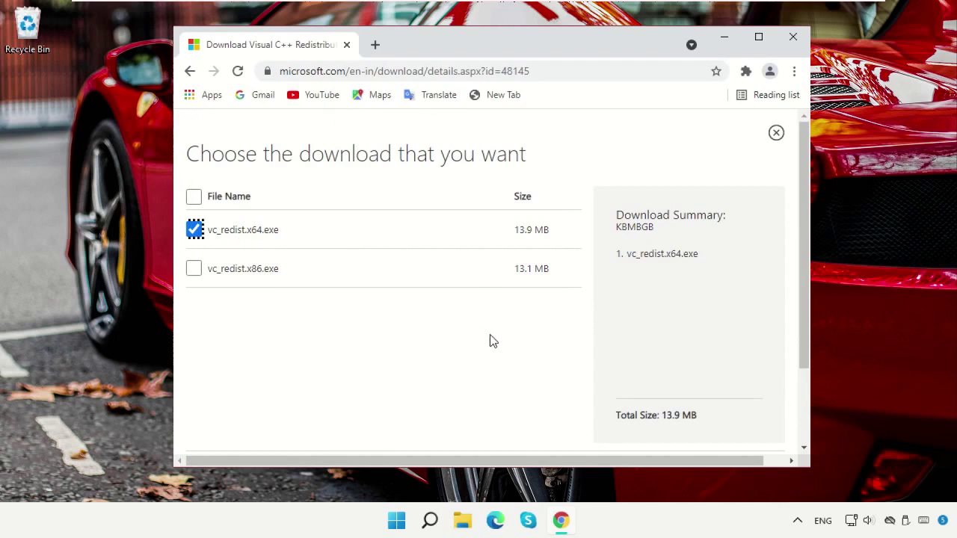
{"action": "scroll", "coordinate": [508, 341], "scroll_direction": "down", "scroll_amount": 1}
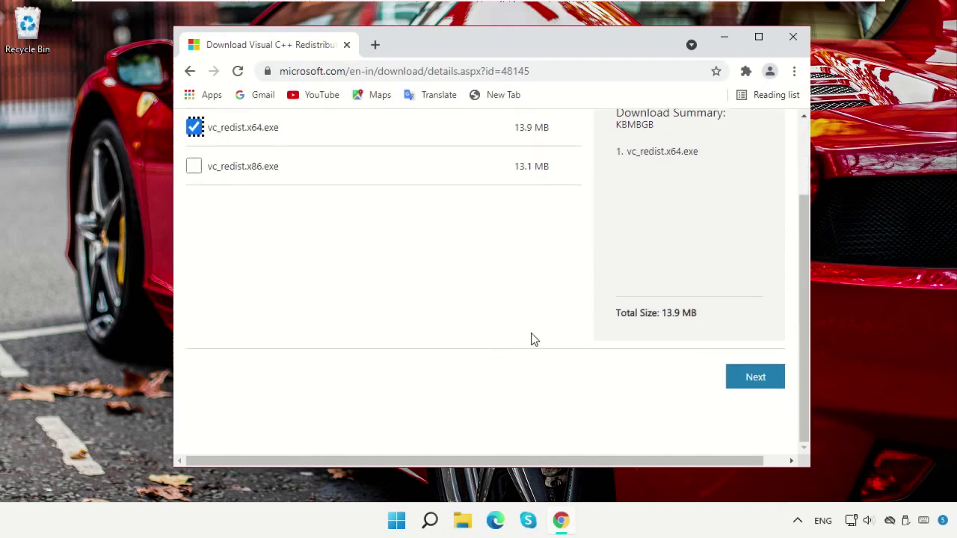
{"action": "left_click", "coordinate": [745, 379]}
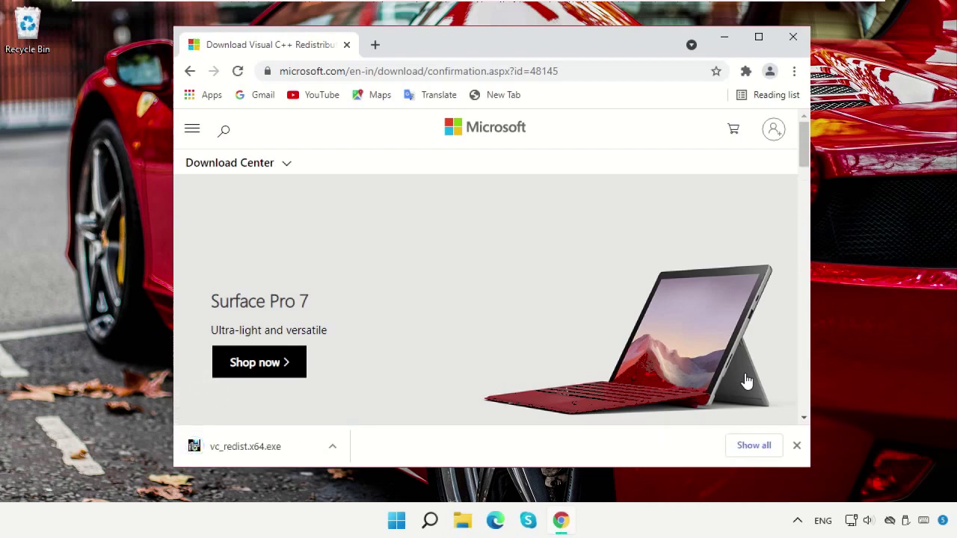
Step: Run vc_redist.x64.exe, close the browser, accept the license terms, install the redistributable and close the setup window
{"action": "left_click", "coordinate": [256, 453]}
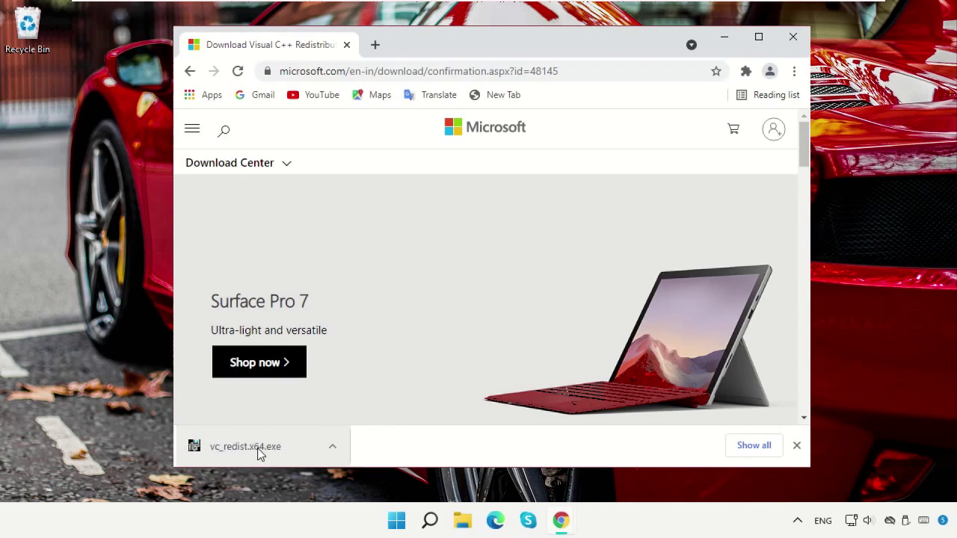
{"action": "left_click", "coordinate": [797, 47]}
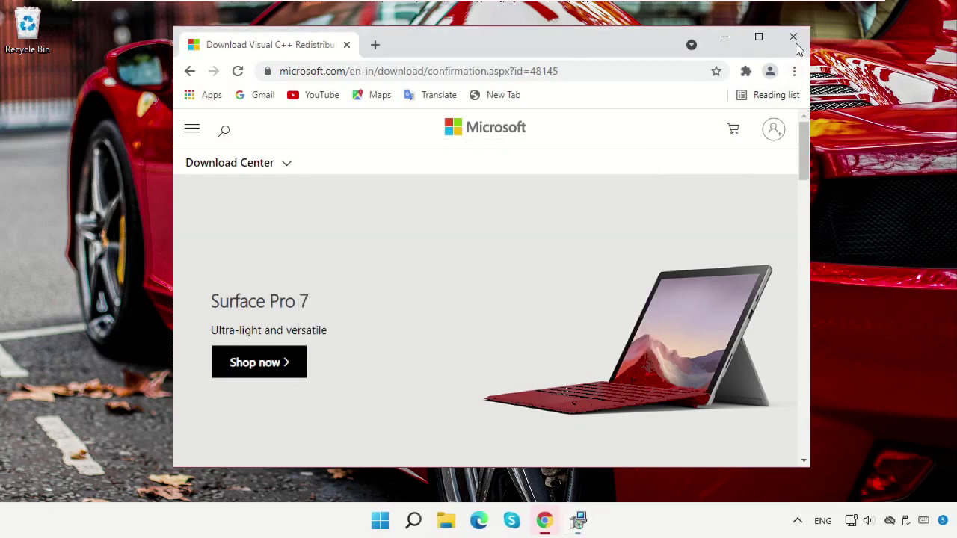
{"action": "left_click", "coordinate": [796, 42]}
{"action": "left_click", "coordinate": [312, 320]}
{"action": "left_click", "coordinate": [560, 344]}
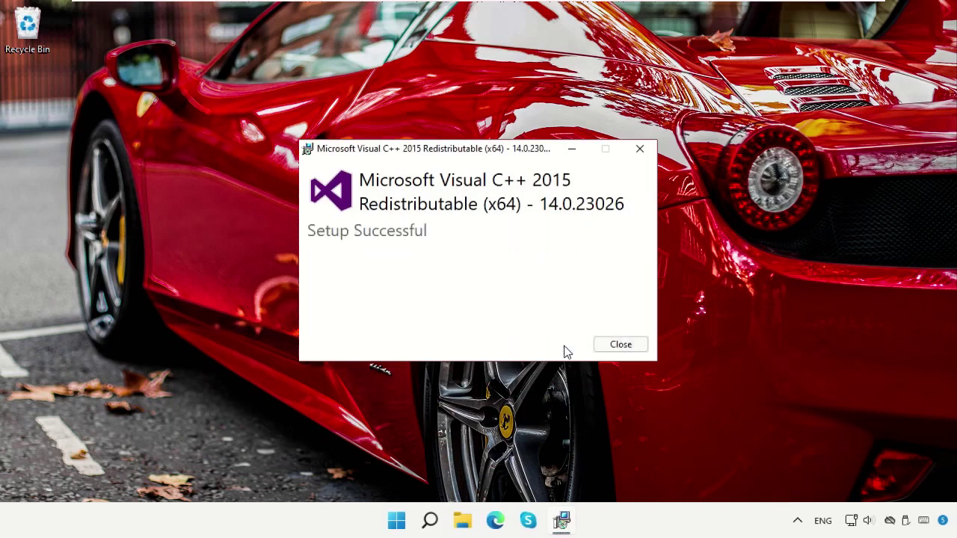
{"action": "left_click", "coordinate": [609, 344]}
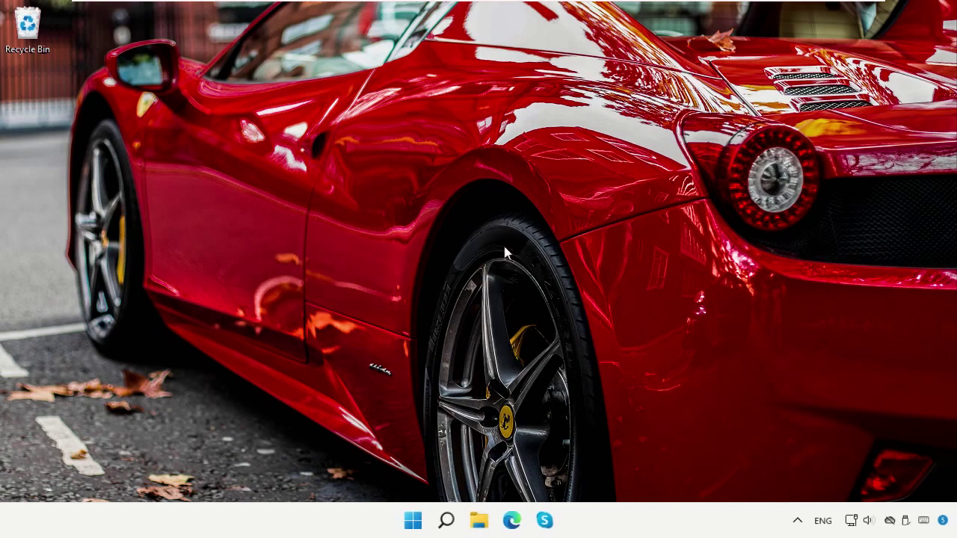